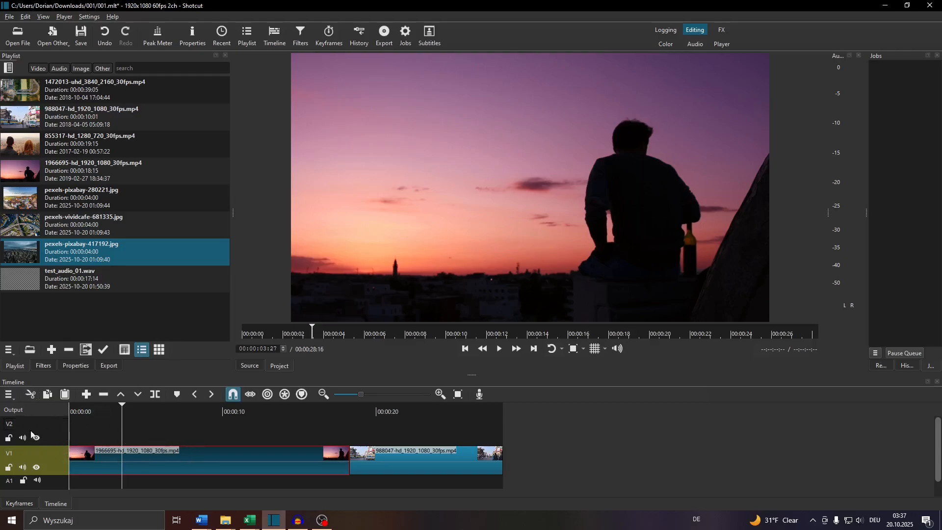
pyautogui.click(52, 438)
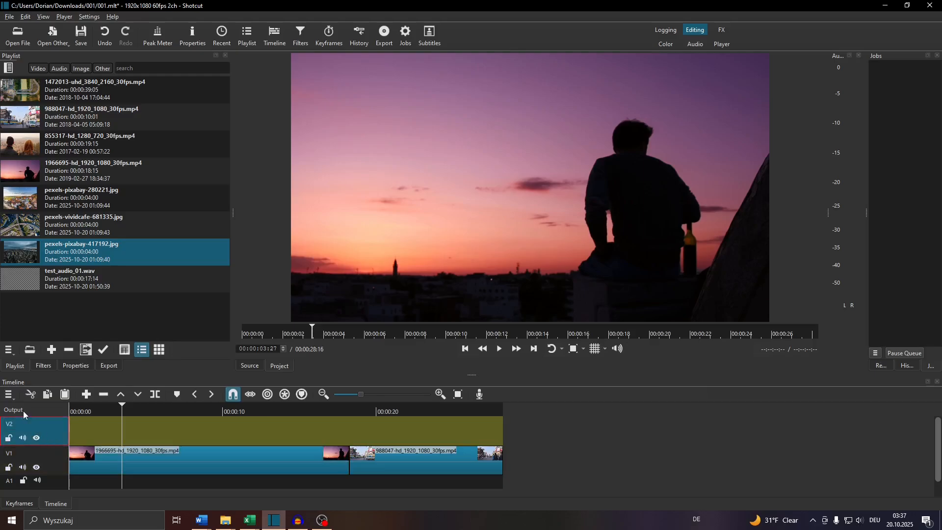
pyautogui.click(9, 395)
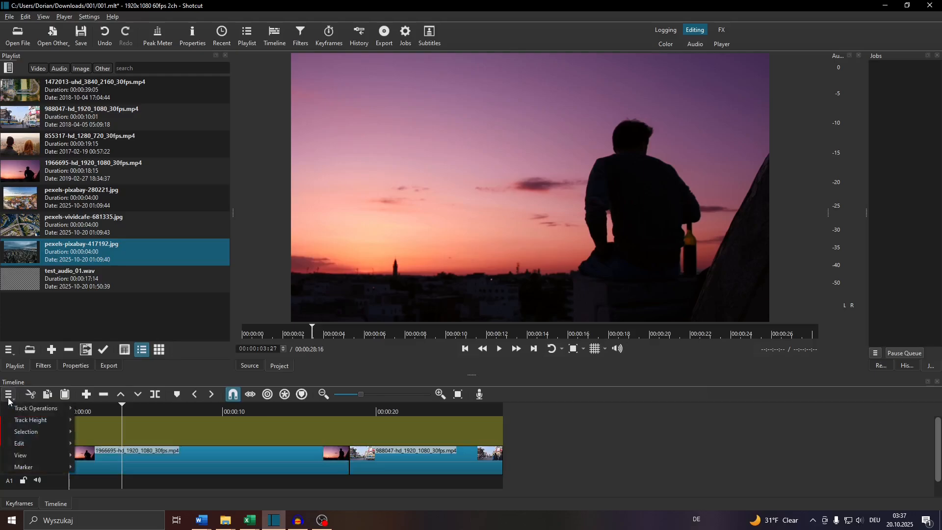
pyautogui.moveTo(31, 409)
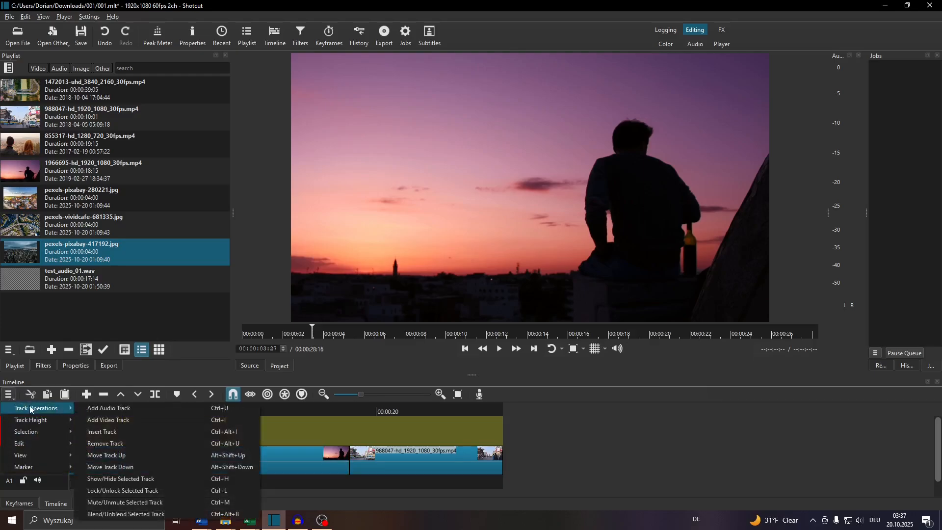
pyautogui.click(213, 420)
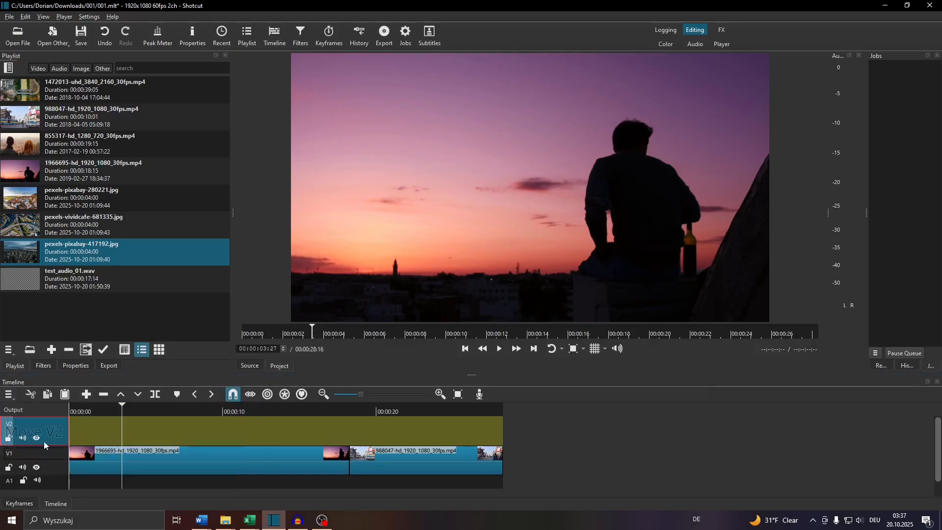
# Place pexels-pixabay-417192.jpg on track V2 above the first clip, lengthen it to about 7 seconds and start it at about 5 seconds
pyautogui.click(26, 432)
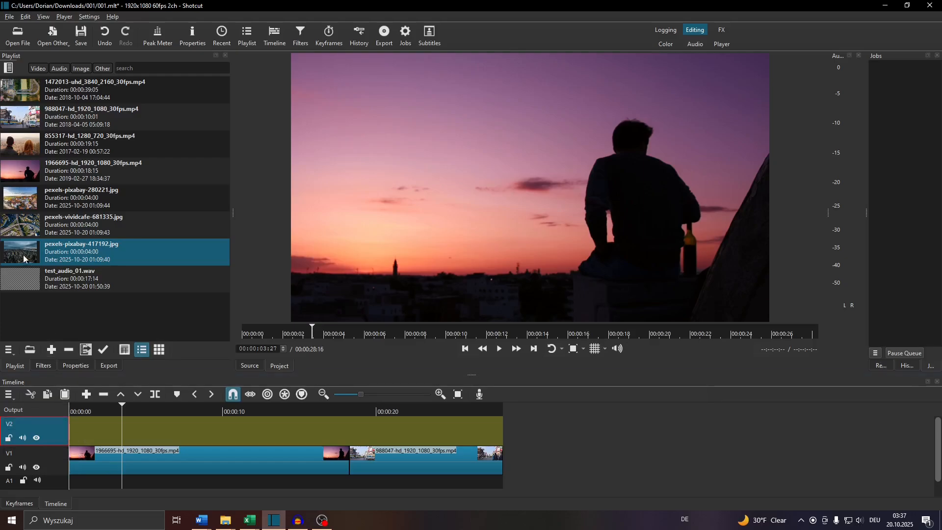
pyautogui.moveTo(24, 259); pyautogui.dragTo(100, 429)
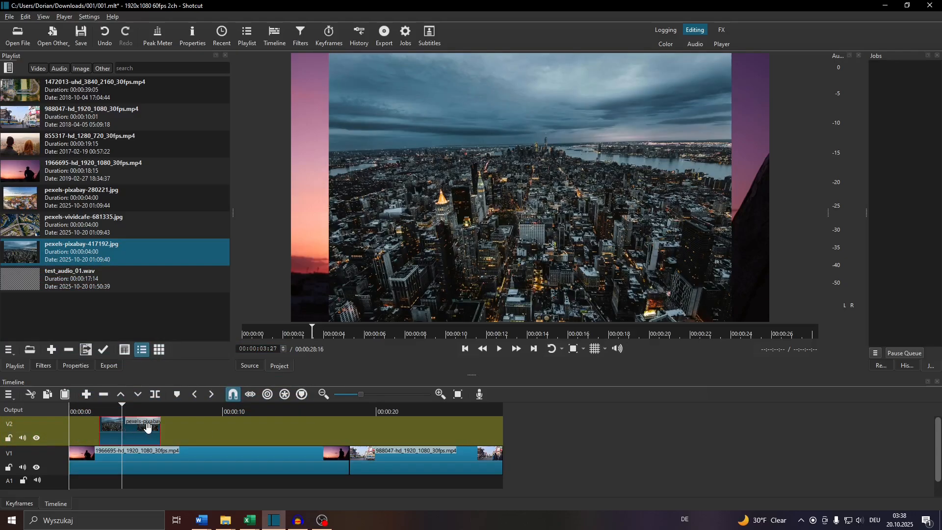
pyautogui.moveTo(160, 428); pyautogui.dragTo(206, 429)
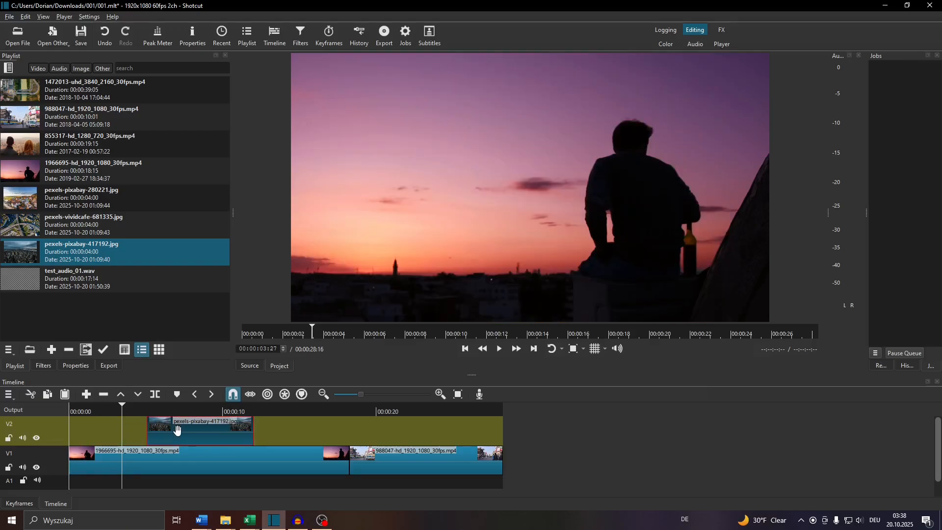
pyautogui.doubleClick(177, 430)
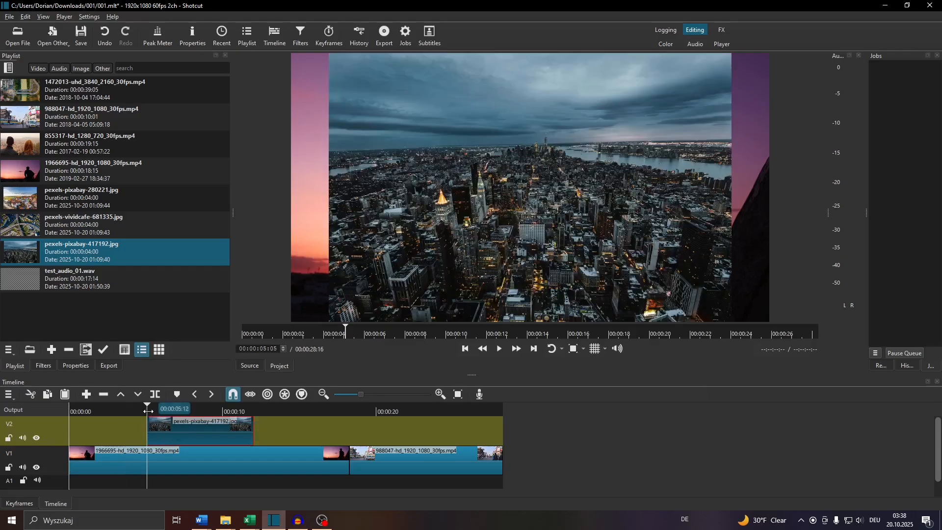
# Play the timeline from just before the image clip on V2 to preview the overlay
pyautogui.moveTo(147, 410); pyautogui.dragTo(139, 410)
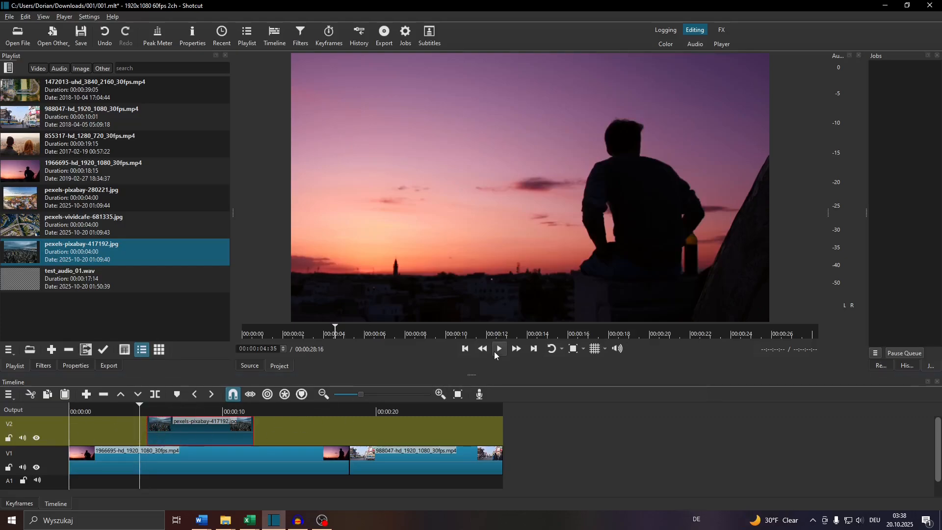
pyautogui.click(498, 349)
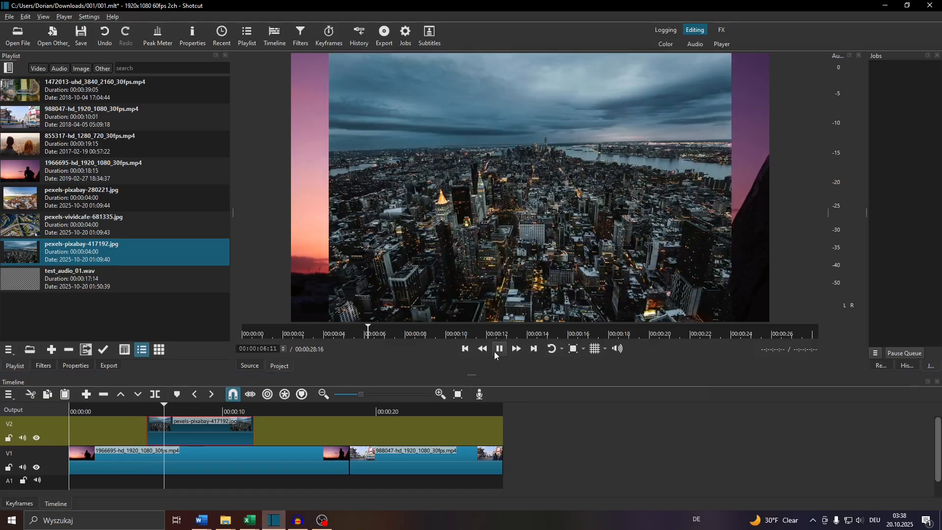
pyautogui.click(495, 355)
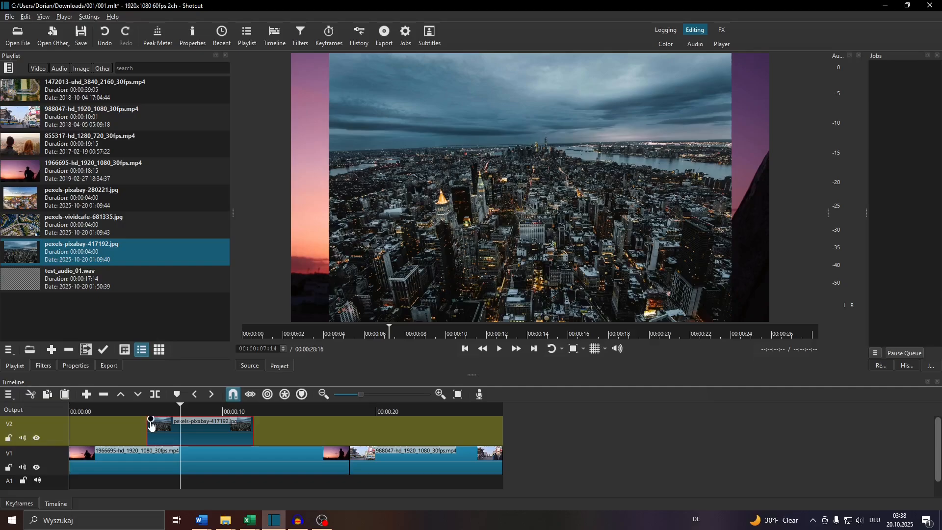
# Give the image clip on V2 a fade-in of about 42 frames and a short fade-out, and preview the transition
pyautogui.moveTo(151, 425); pyautogui.dragTo(165, 429)
pyautogui.moveTo(250, 423); pyautogui.dragTo(229, 423)
pyautogui.moveTo(175, 410); pyautogui.dragTo(134, 411)
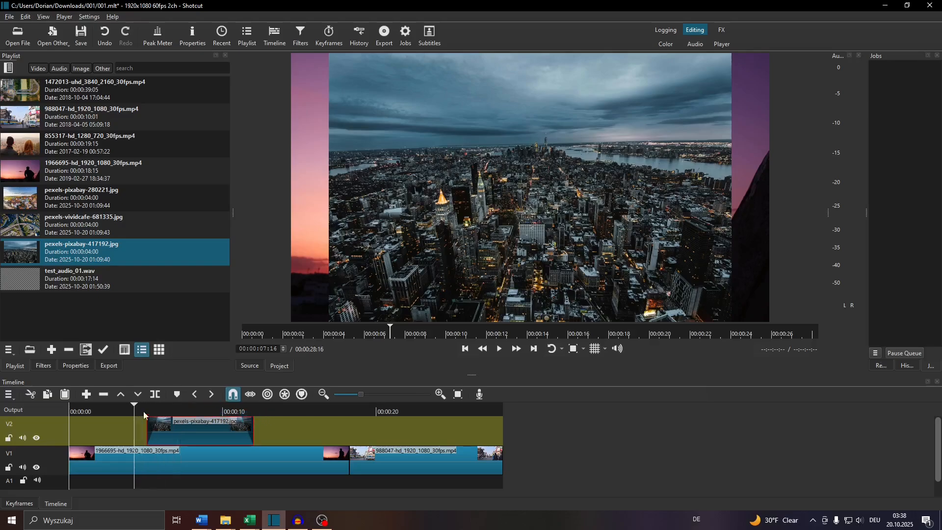
pyautogui.click(494, 355)
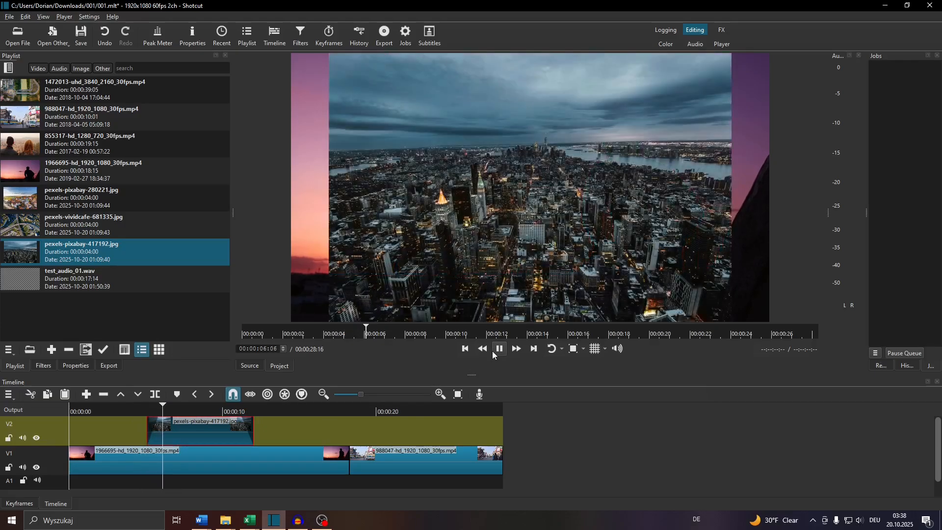
pyautogui.click(492, 351)
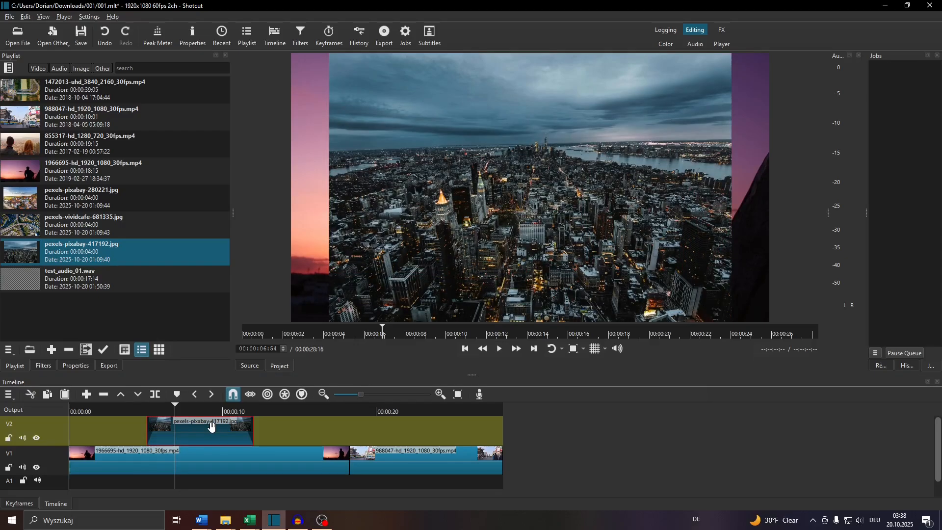
# Put the playhead at the image clip's start and add the Size, Position & Rotate filter to the clip
pyautogui.press('Up')
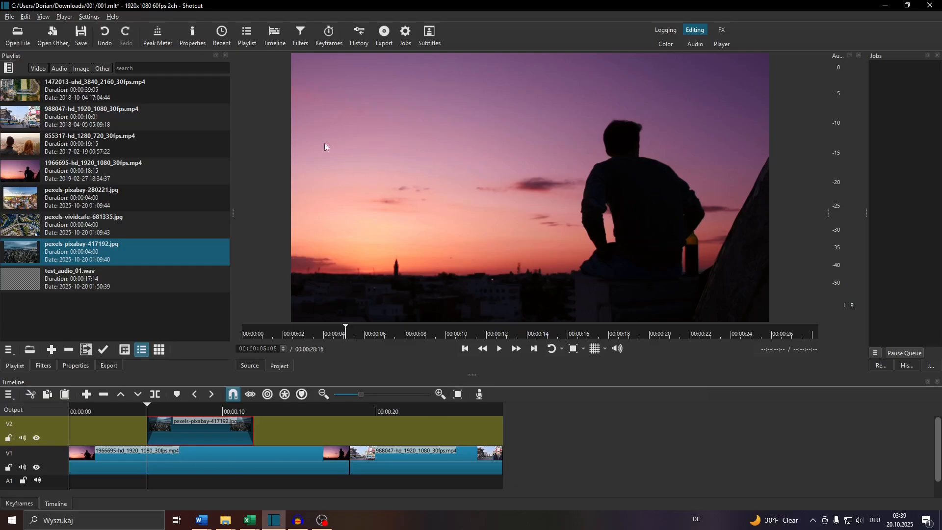
pyautogui.click(168, 408)
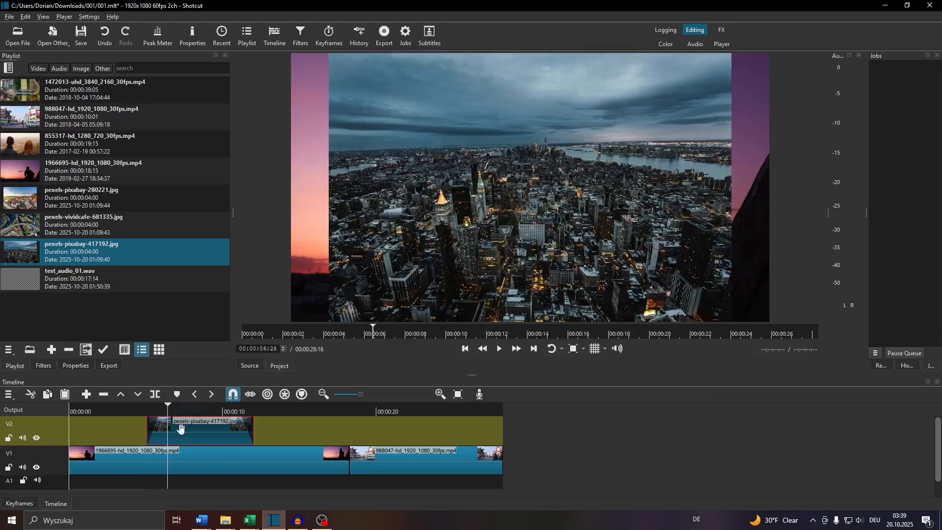
pyautogui.hotkey('alt', 'Left')
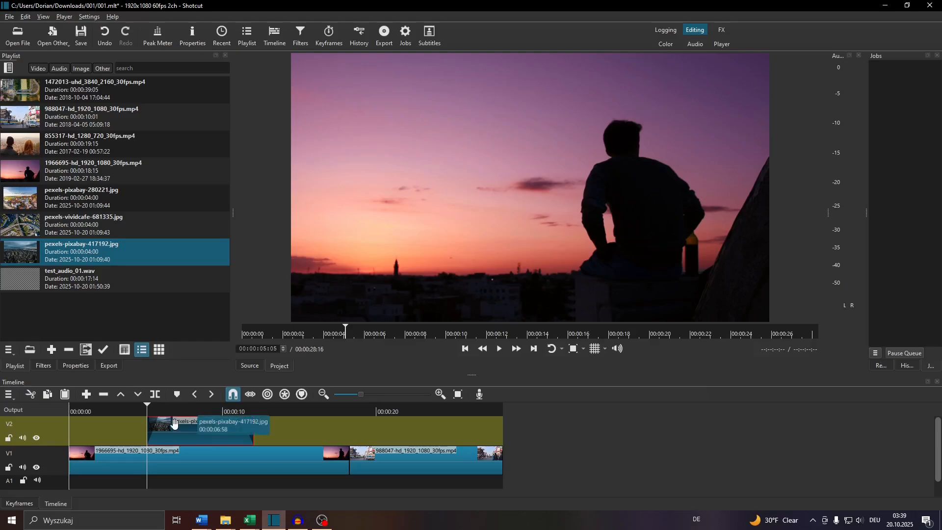
pyautogui.click(49, 368)
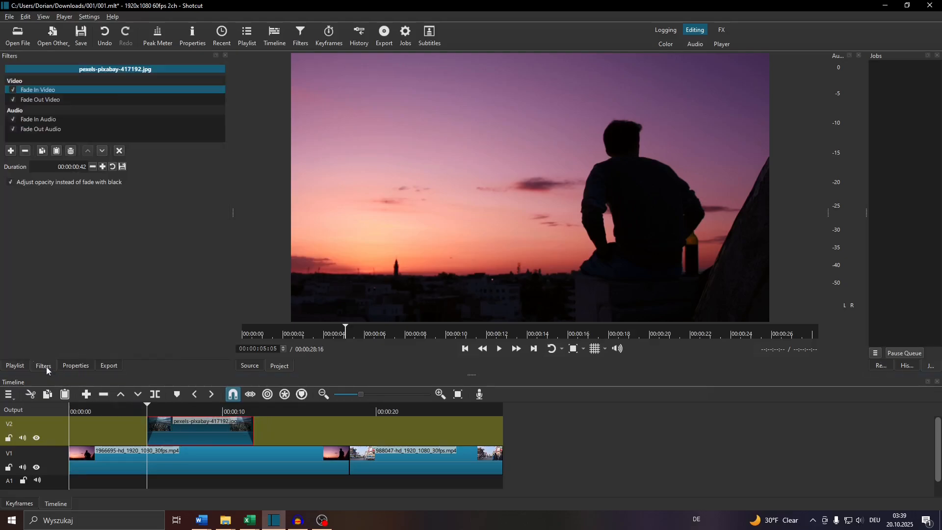
pyautogui.click(11, 152)
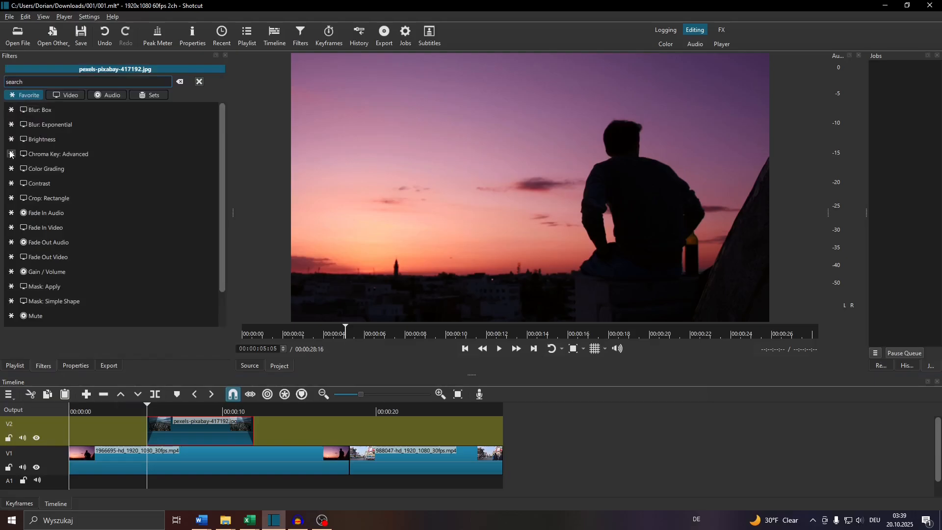
pyautogui.write('siz')
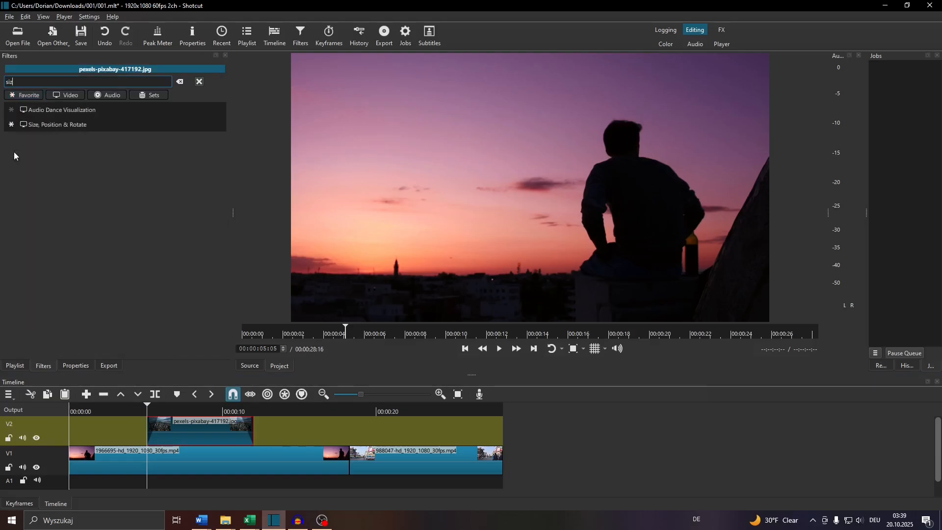
pyautogui.click(57, 129)
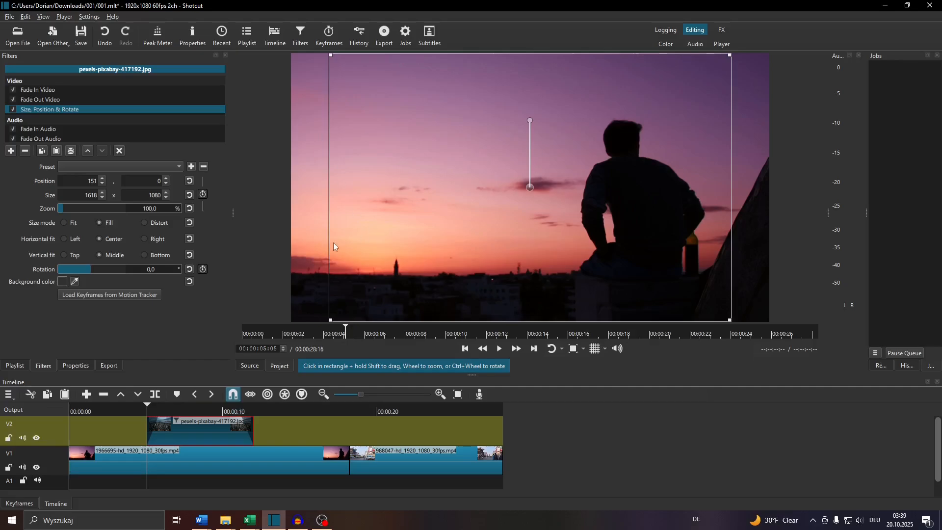
# Shrink the overlay image to about 655 x 438 and move it to the frame's upper-left corner, at about 75, 61
pyautogui.click(168, 406)
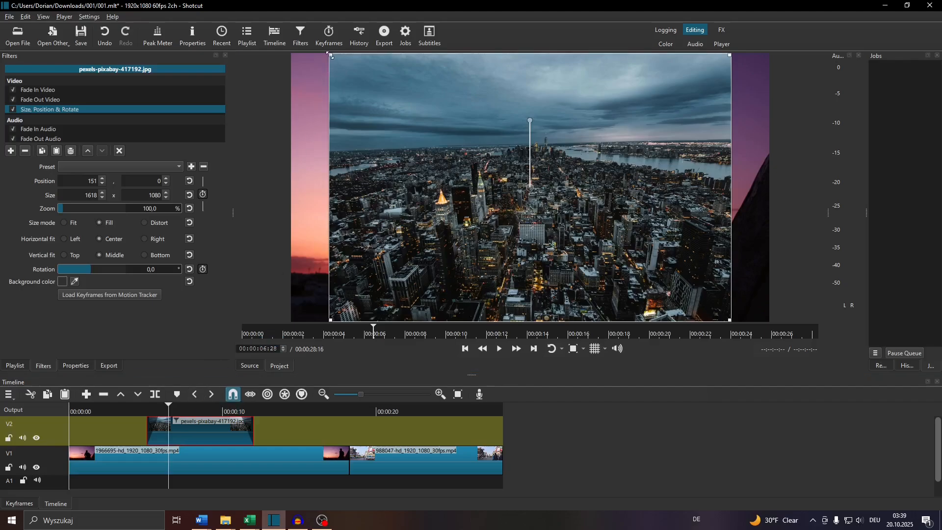
pyautogui.moveTo(330, 56); pyautogui.dragTo(375, 85)
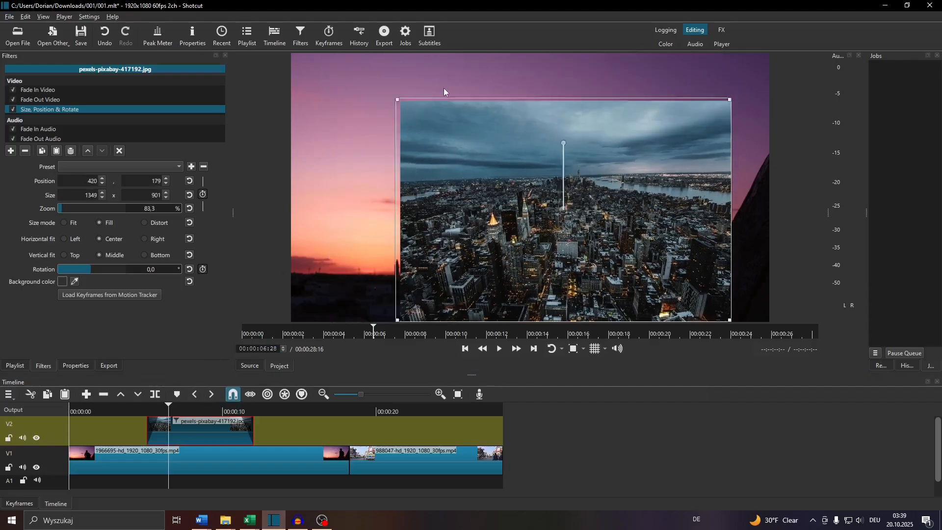
pyautogui.moveTo(496, 103); pyautogui.dragTo(385, 124)
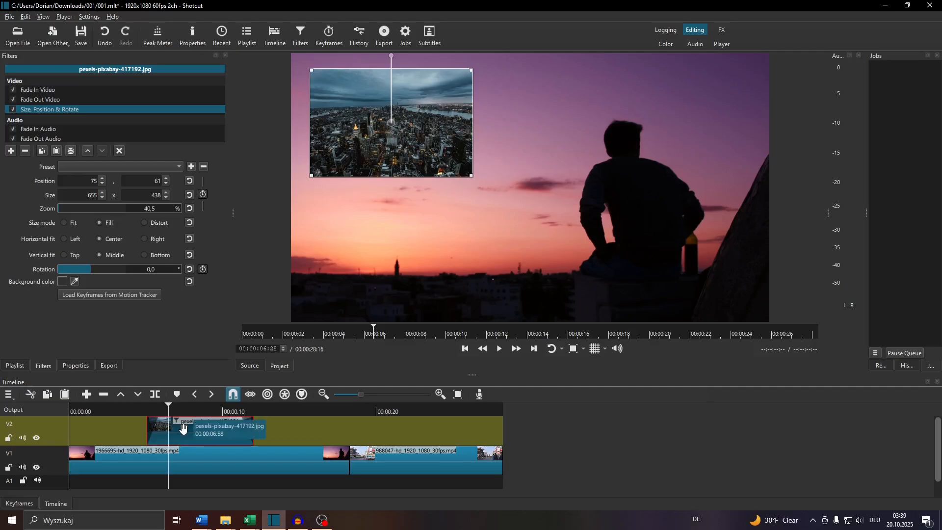
# Turn on size and position keyframes for the overlay image at the start of its clip
pyautogui.press('Up')
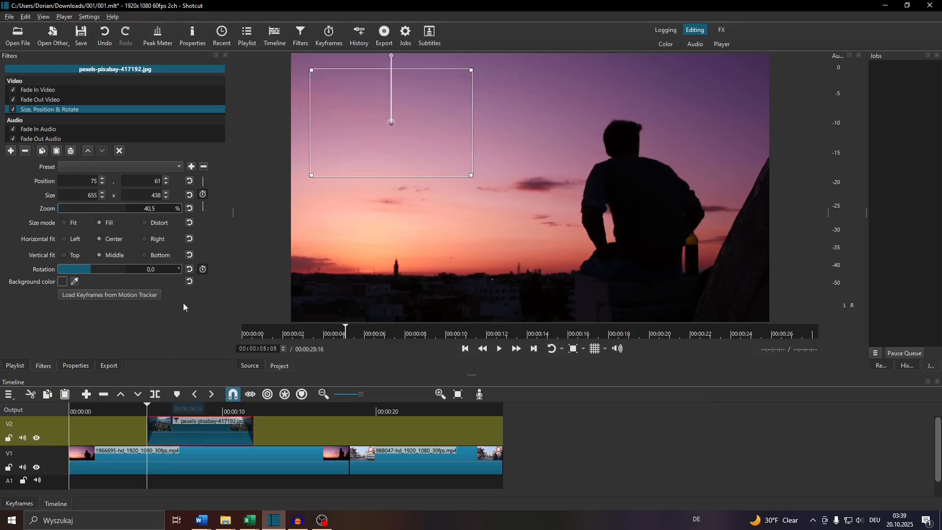
pyautogui.click(202, 195)
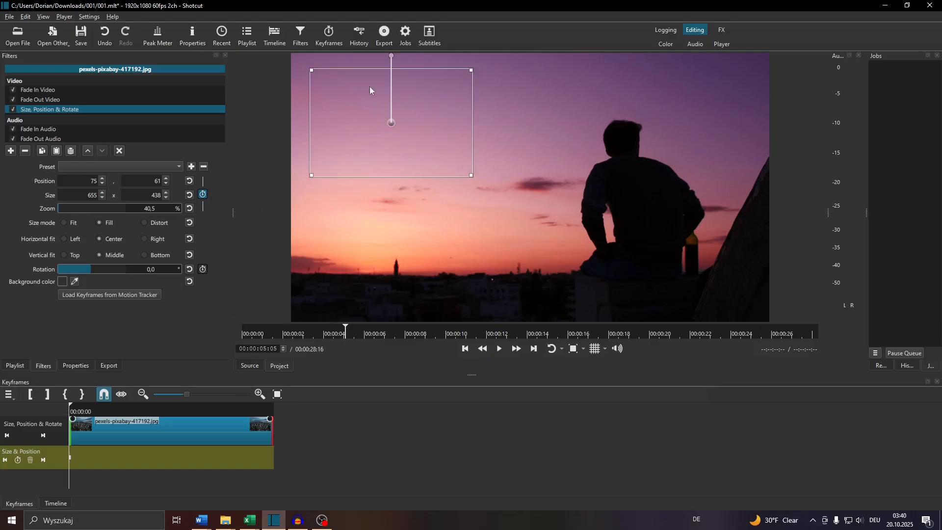
# Add a keyframe about 3 seconds into the clip with the image enlarged to about 939 x 627 at position 65, 382
pyautogui.click(82, 412)
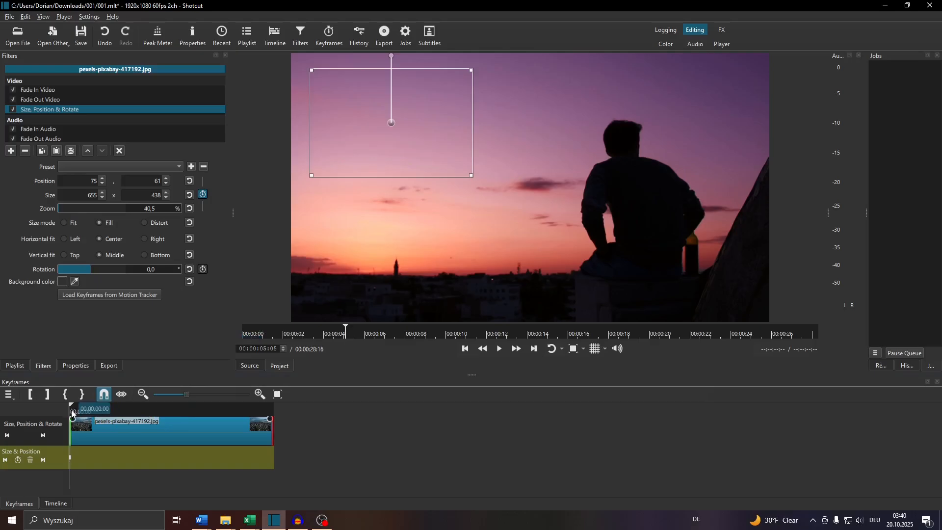
pyautogui.moveTo(82, 413); pyautogui.dragTo(158, 416)
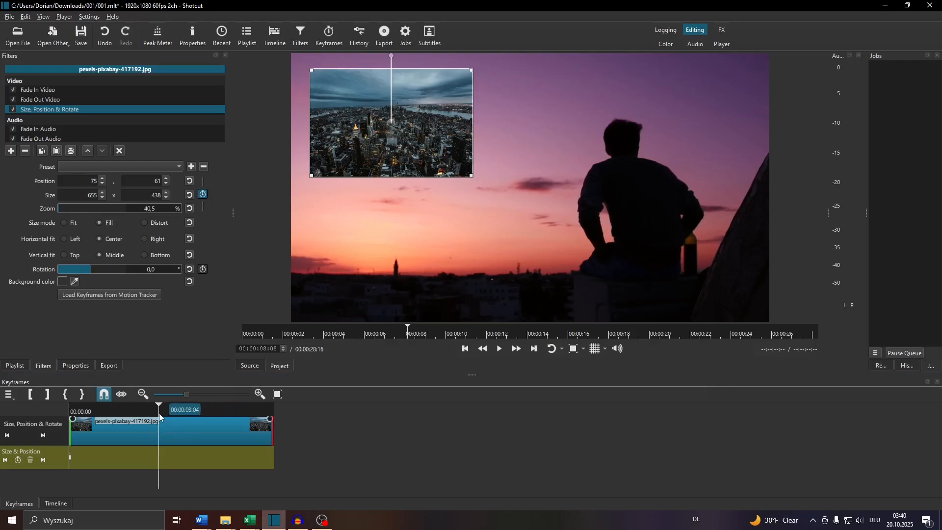
pyautogui.moveTo(159, 417); pyautogui.dragTo(162, 418)
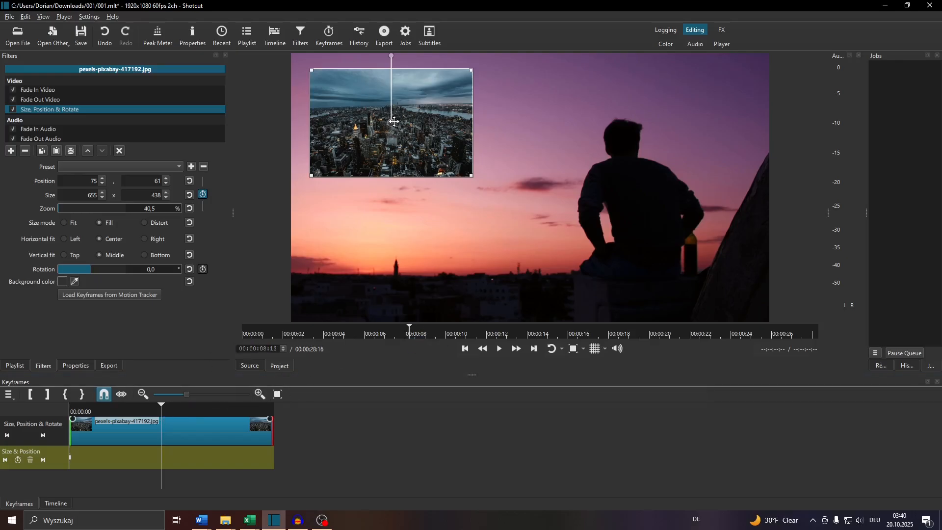
pyautogui.moveTo(397, 126); pyautogui.dragTo(392, 258)
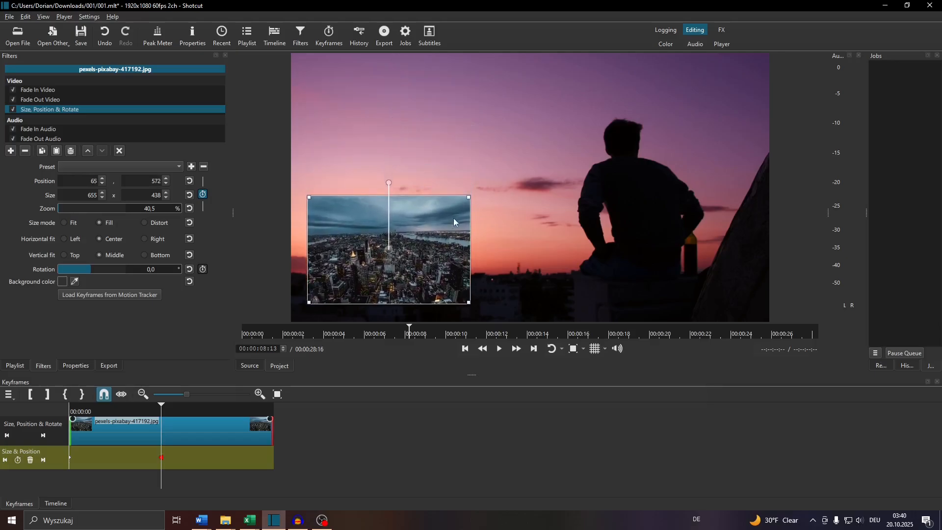
pyautogui.moveTo(469, 196); pyautogui.dragTo(569, 149)
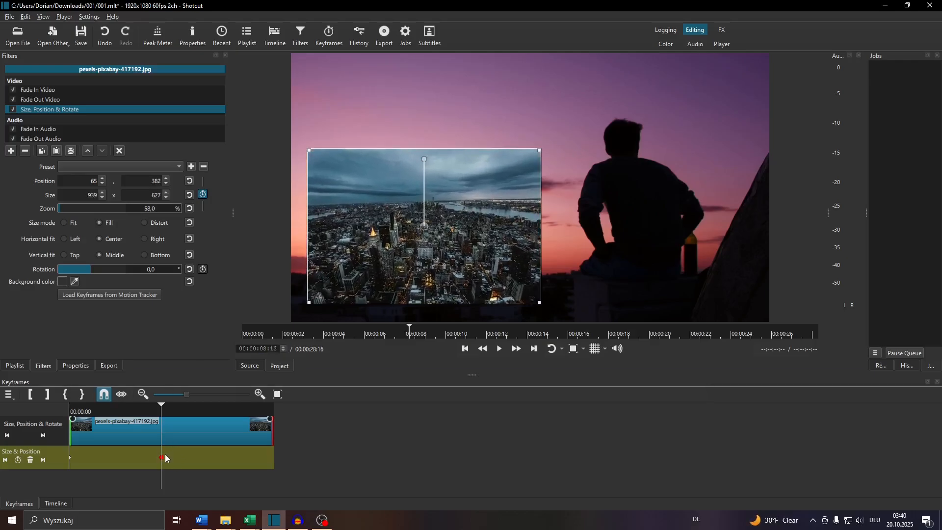
pyautogui.moveTo(163, 461)
pyautogui.moveTo(159, 464)
pyautogui.mouseDown()
pyautogui.moveTo(151, 464)
pyautogui.moveTo(177, 461)
pyautogui.moveTo(162, 465)
pyautogui.mouseUp()
# Add a keyframe about 6 seconds into the clip with the image reduced to about 449 x 300 at position 639, 384
pyautogui.moveTo(160, 411); pyautogui.dragTo(250, 422)
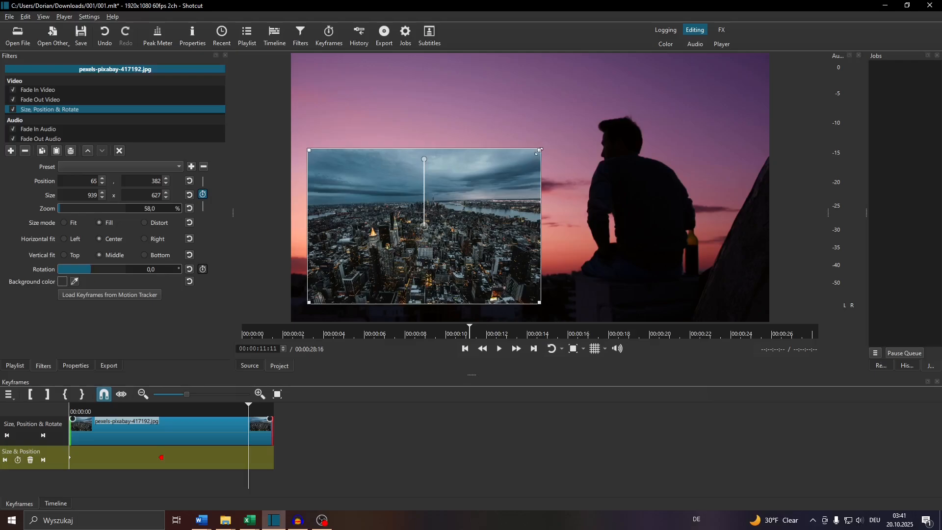
pyautogui.moveTo(540, 152); pyautogui.dragTo(516, 184)
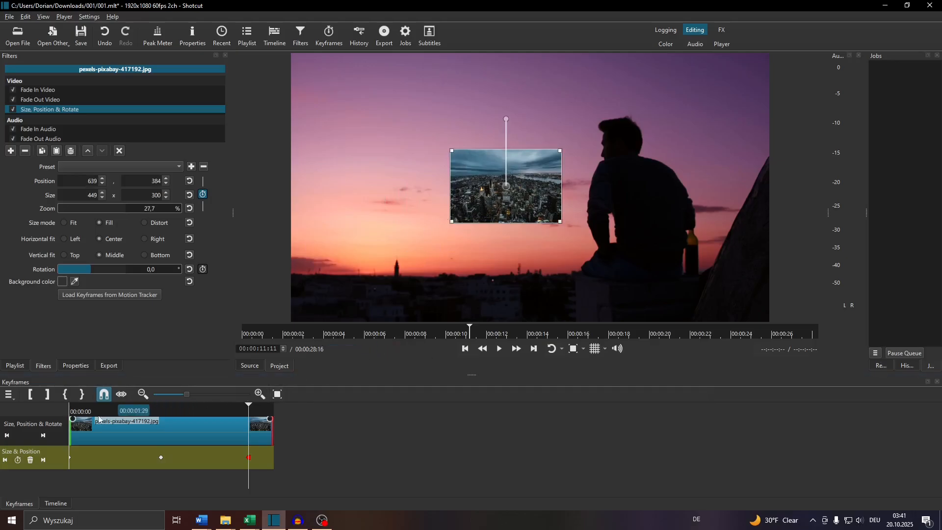
# Return to the timeline and play from just before the image clip to preview its keyframe animation
pyautogui.click(52, 504)
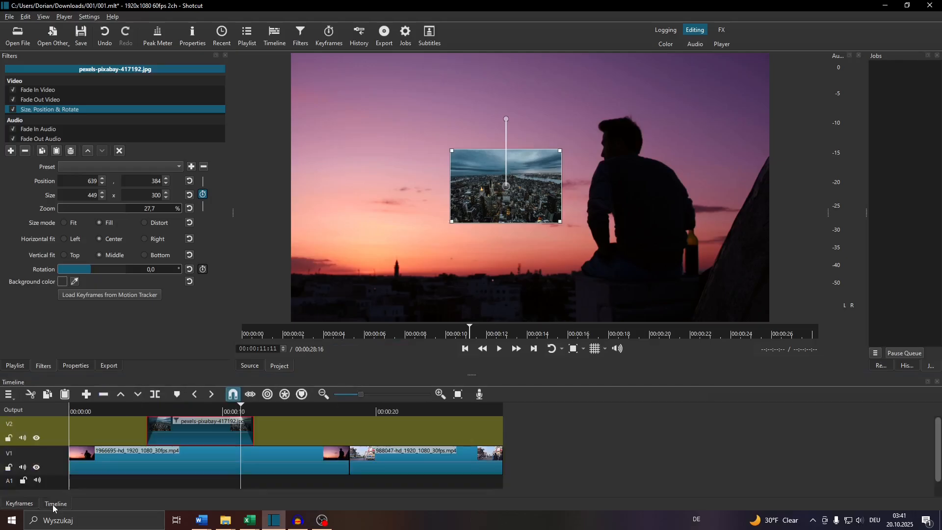
pyautogui.click(139, 411)
pyautogui.moveTo(139, 411); pyautogui.dragTo(127, 411)
pyautogui.click(499, 350)
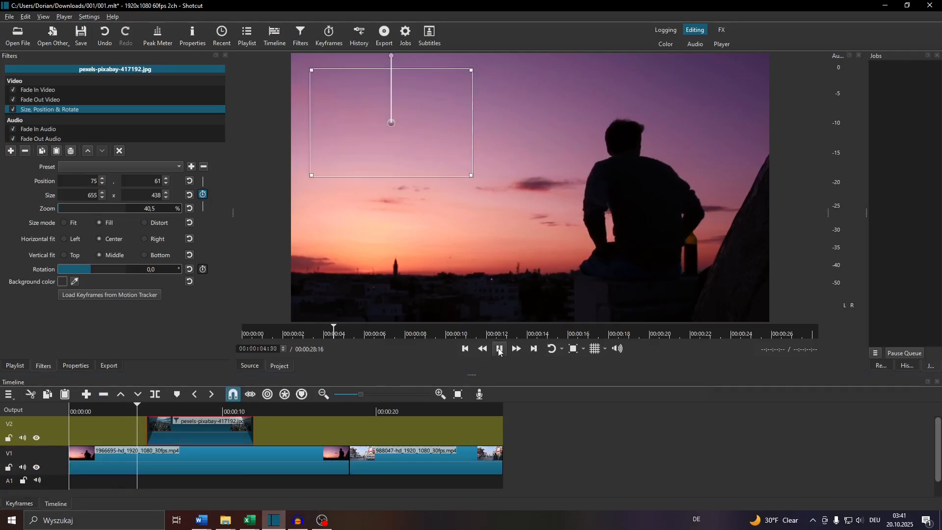